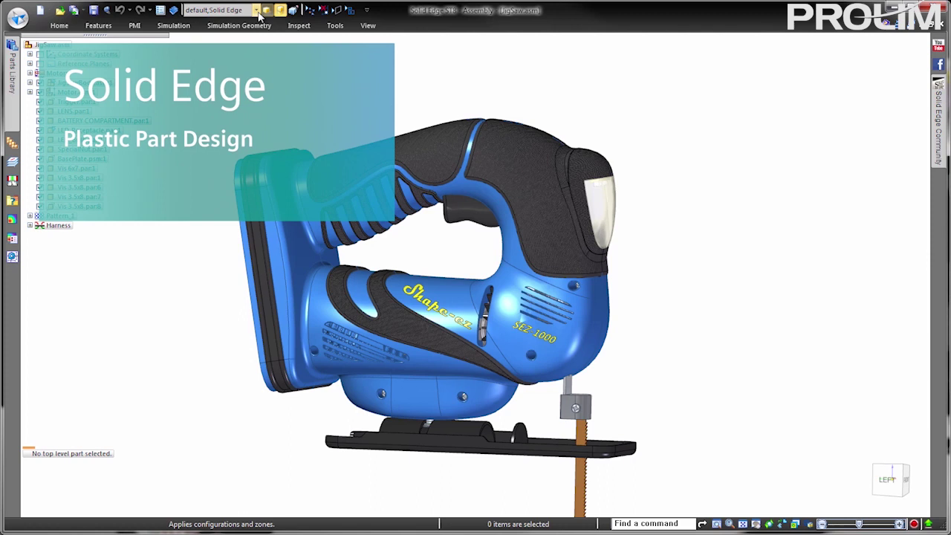
# Apply the 01-Open display configuration to the jigsaw assembly
pyautogui.click(257, 11)
pyautogui.click(235, 37)
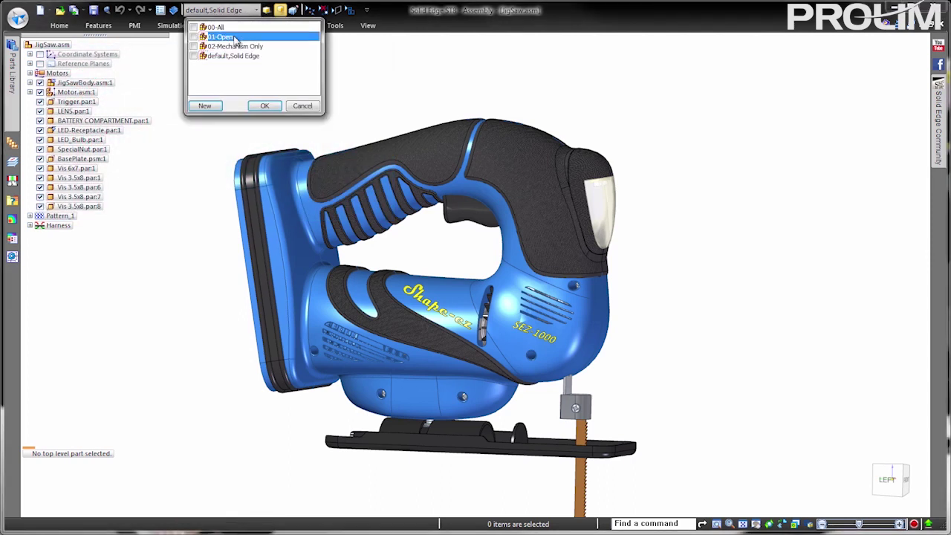
pyautogui.click(264, 106)
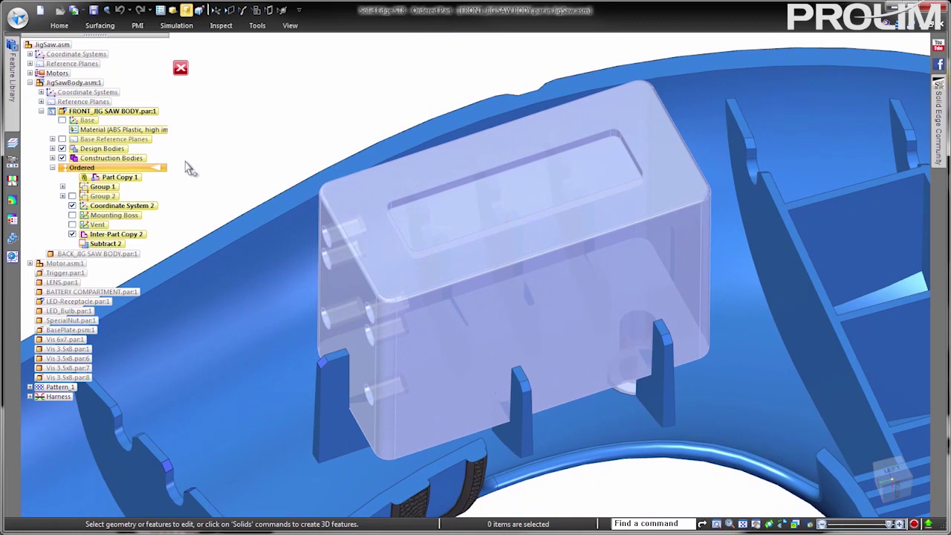
# Hide Inter-Part Copy 2 and display draft face analysis colors on the front body with a 1.00° draft angle
pyautogui.click(71, 234)
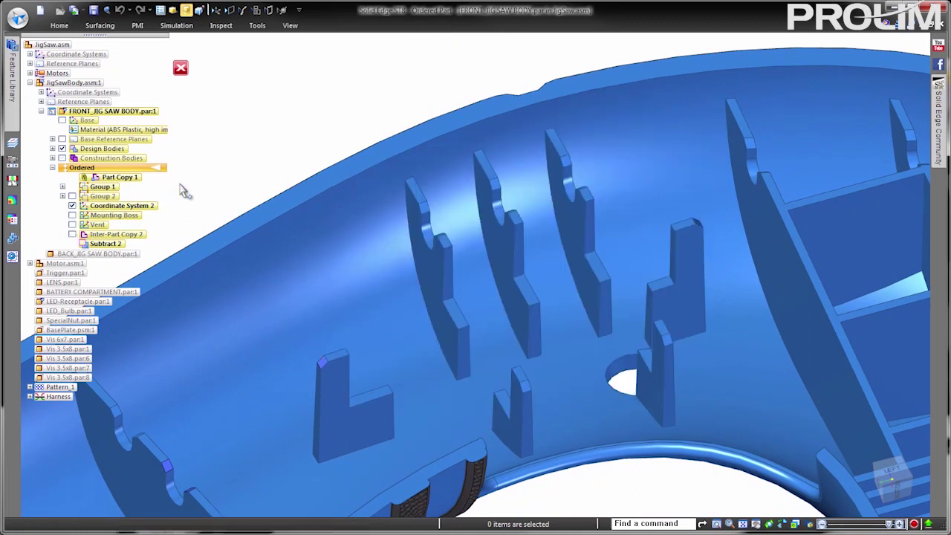
pyautogui.click(221, 27)
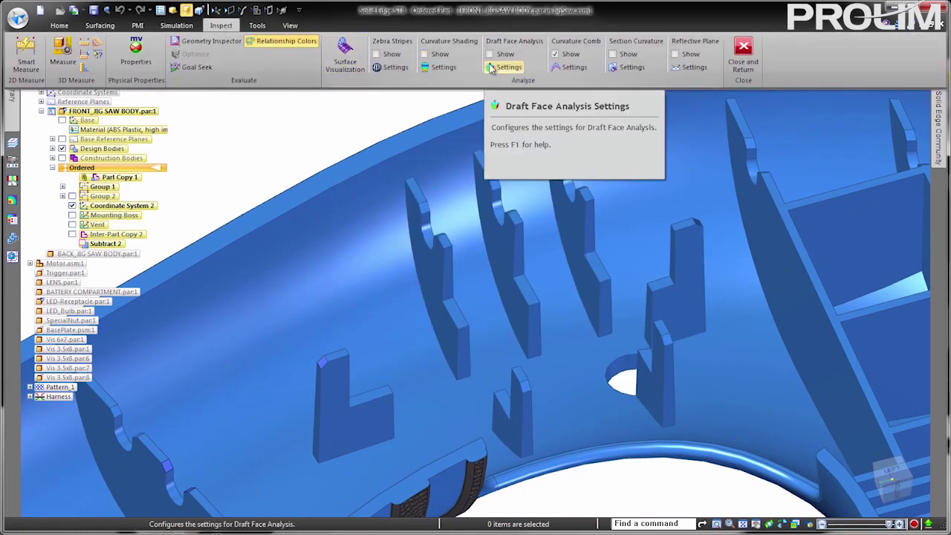
pyautogui.click(505, 66)
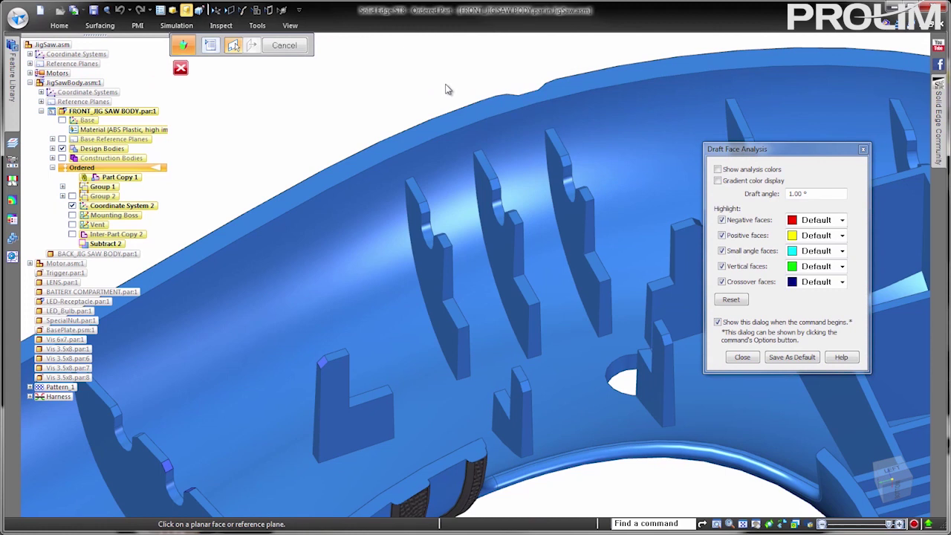
pyautogui.click(438, 117)
pyautogui.click(344, 123)
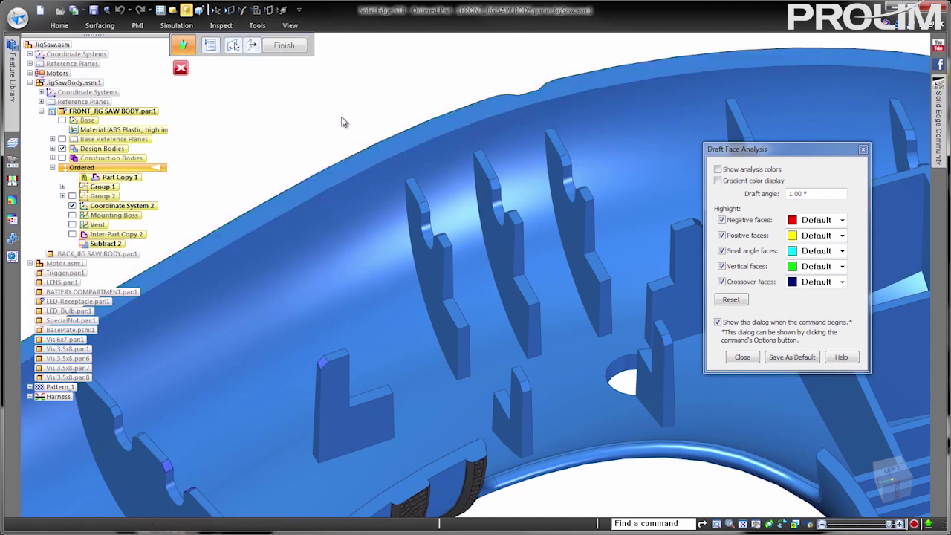
pyautogui.click(718, 170)
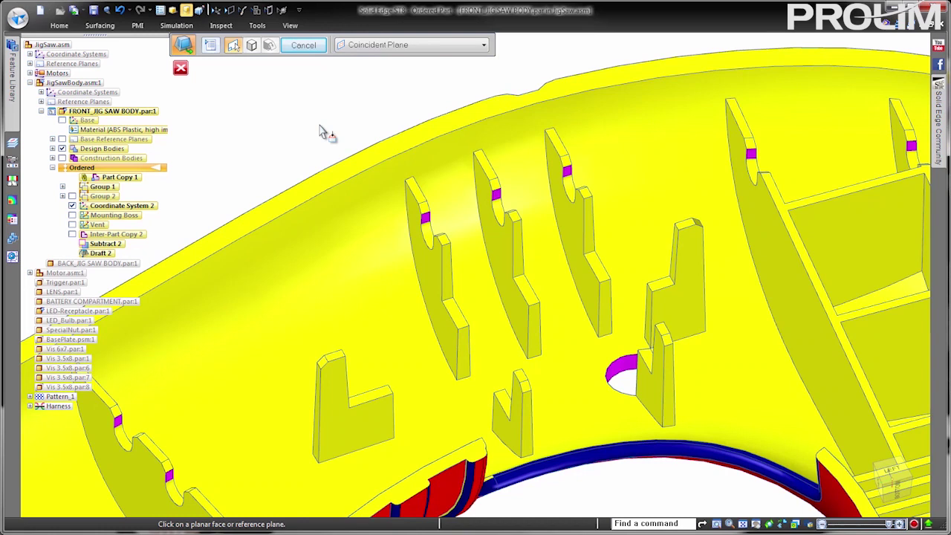
# Exit the Draft command and turn off the draft face analysis display
pyautogui.press('Escape')
pyautogui.click(219, 26)
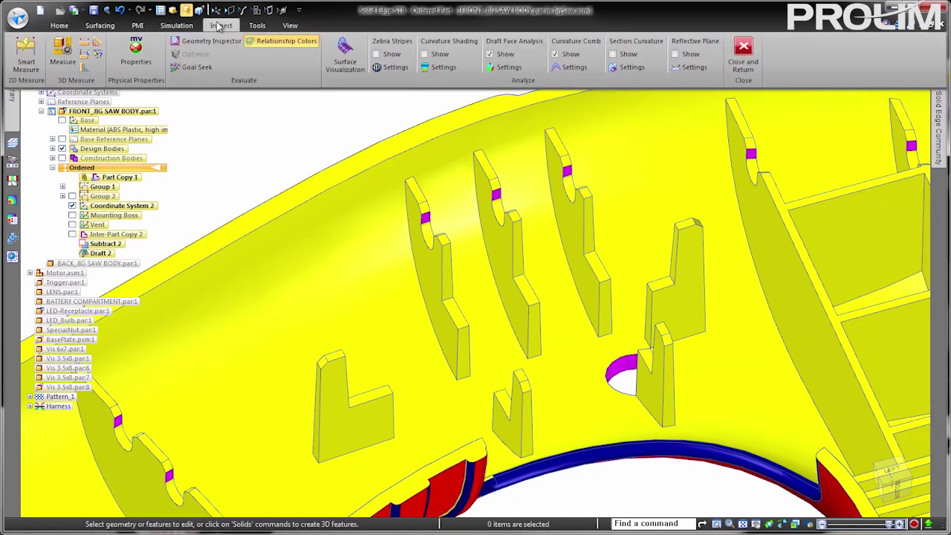
pyautogui.click(498, 54)
# Add a 1.2 mm thick web network beside the long slot from two mirrored grids with 10 mm by 8 mm spacing, 6 mm from the slot
pyautogui.hotkey('ctrl', 'l')
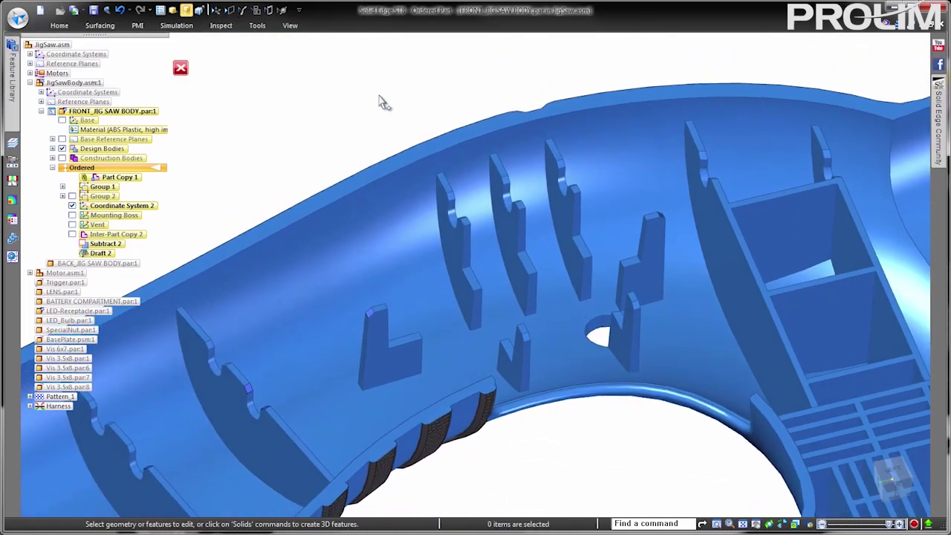
pyautogui.scroll(-3, 562, 214)
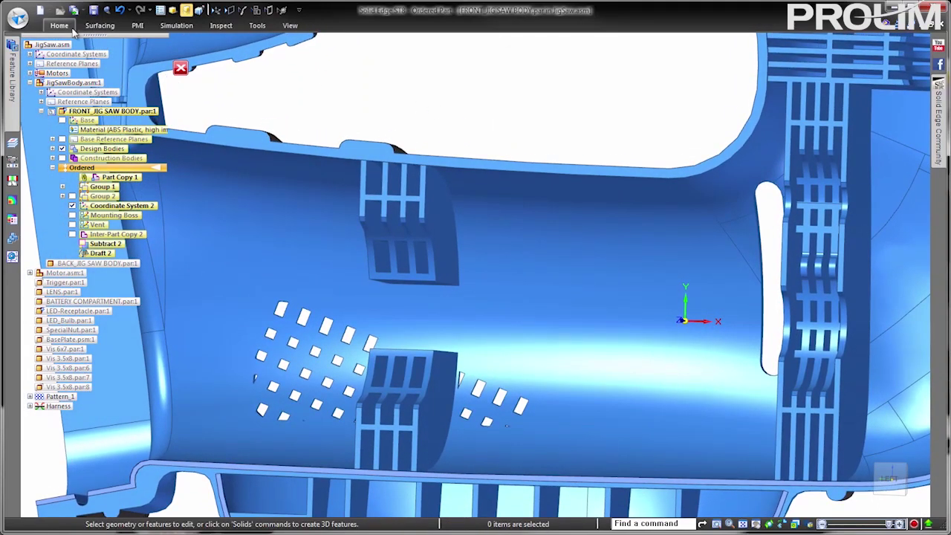
pyautogui.click(67, 26)
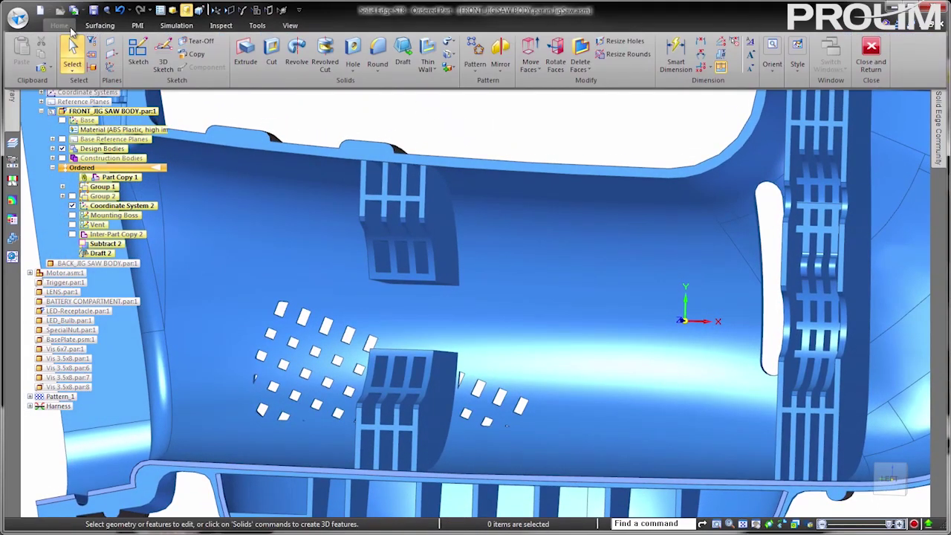
pyautogui.click(427, 68)
pyautogui.click(441, 108)
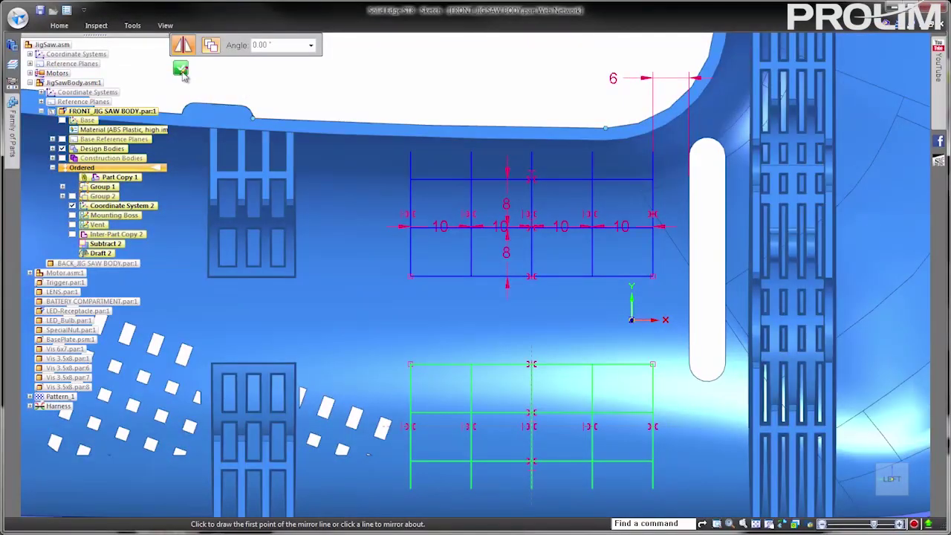
pyautogui.click(183, 72)
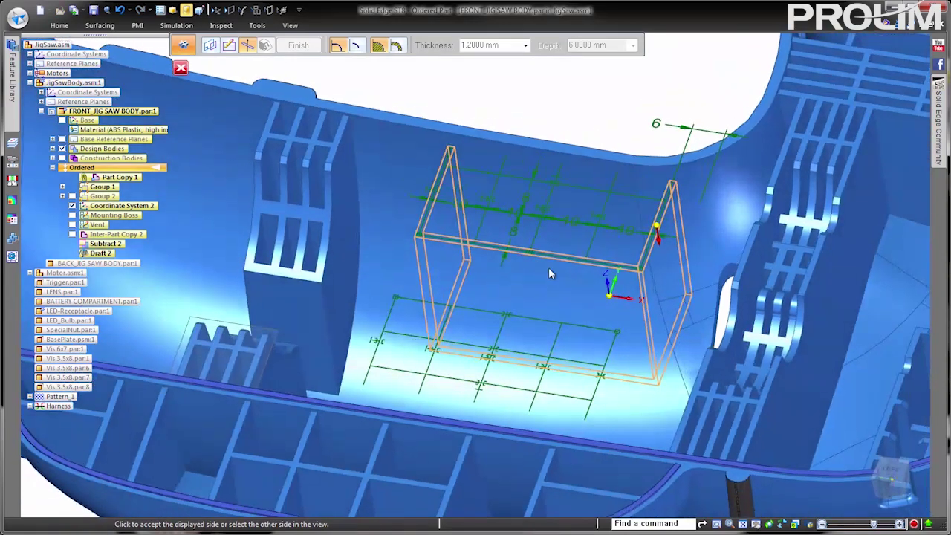
pyautogui.click(549, 274)
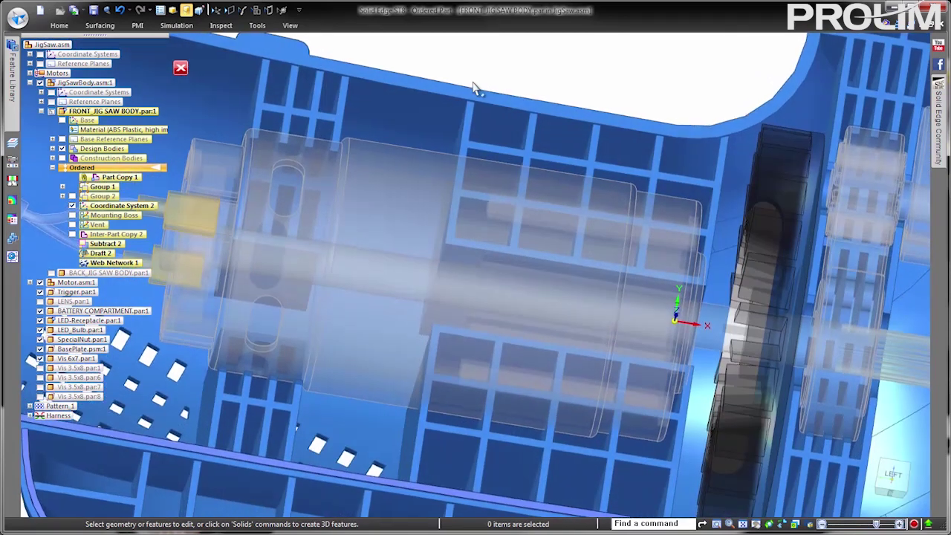
# Insert an inter-part copy into the front jigsaw body
pyautogui.click(60, 27)
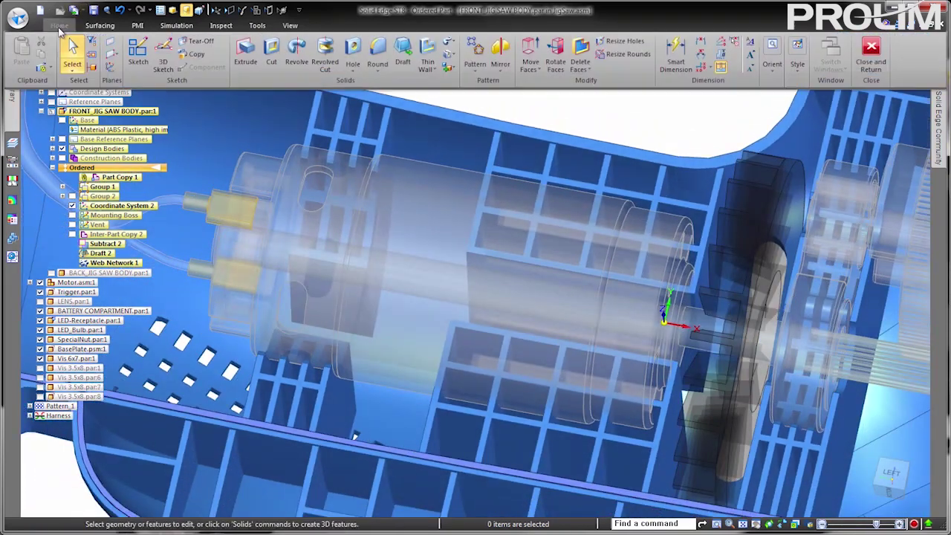
pyautogui.click(46, 67)
pyautogui.click(74, 93)
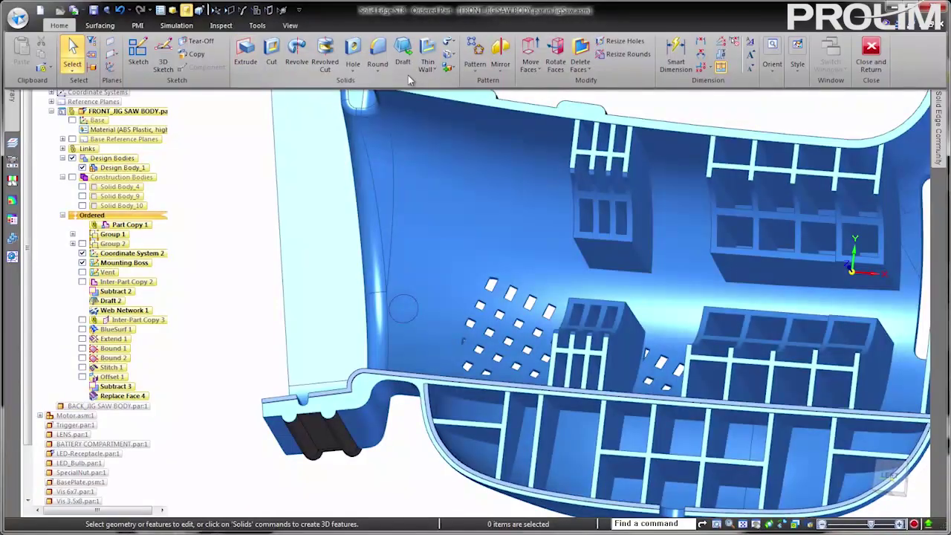
# Create a mounting boss on the circle sketch's plane, centered on the circle, using the saved Inner Mounting Boss settings
pyautogui.click(426, 70)
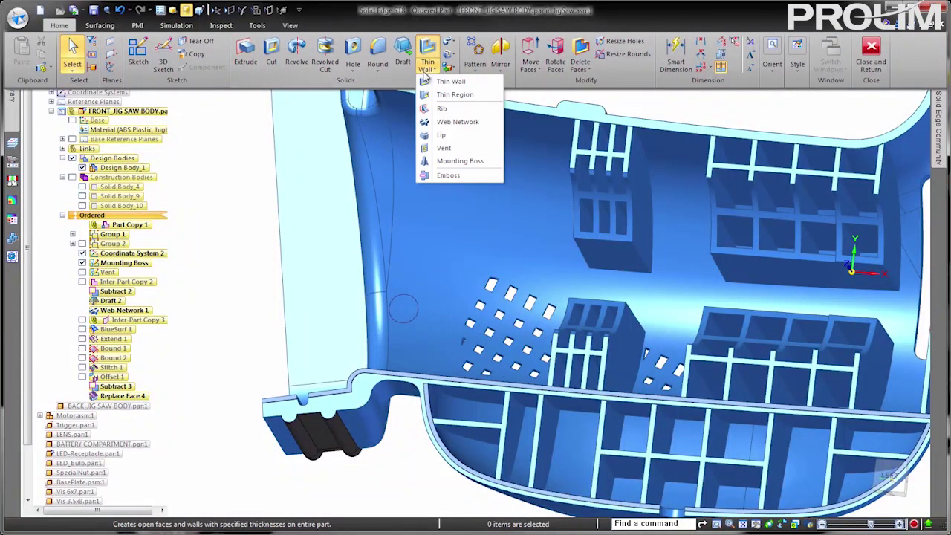
pyautogui.click(444, 161)
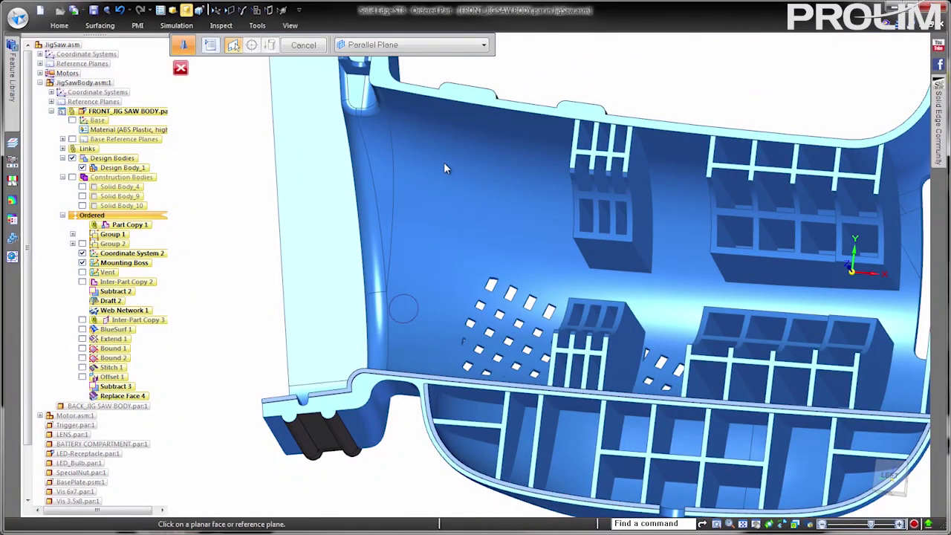
pyautogui.click(390, 44)
pyautogui.click(367, 147)
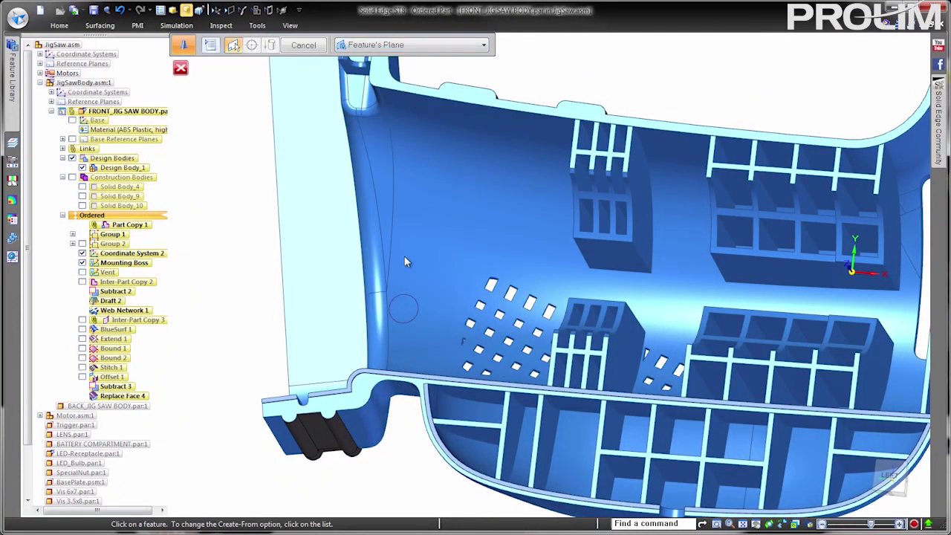
pyautogui.click(403, 294)
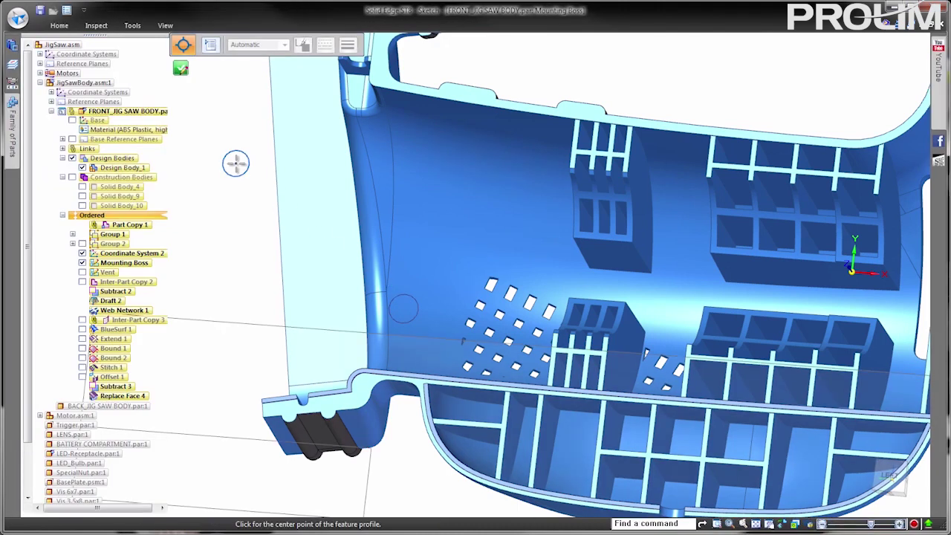
pyautogui.click(211, 47)
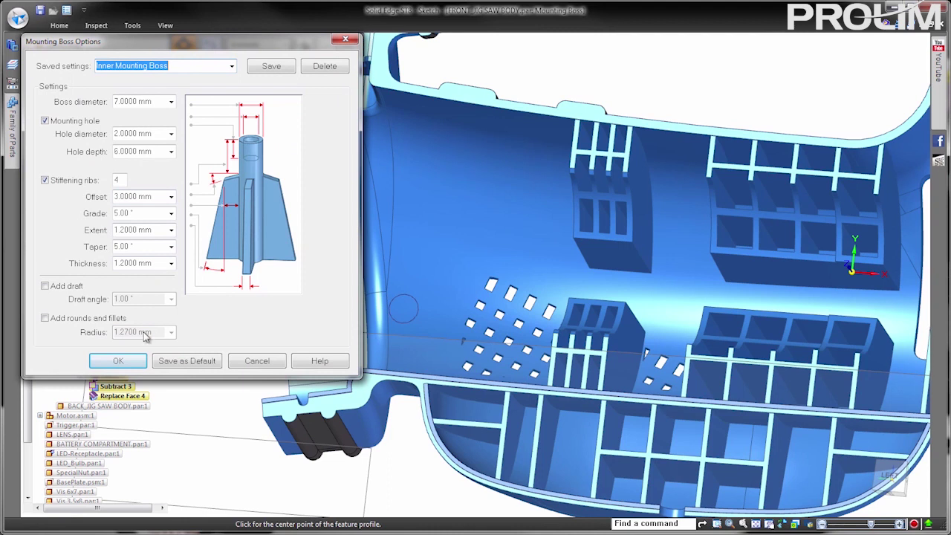
pyautogui.click(119, 361)
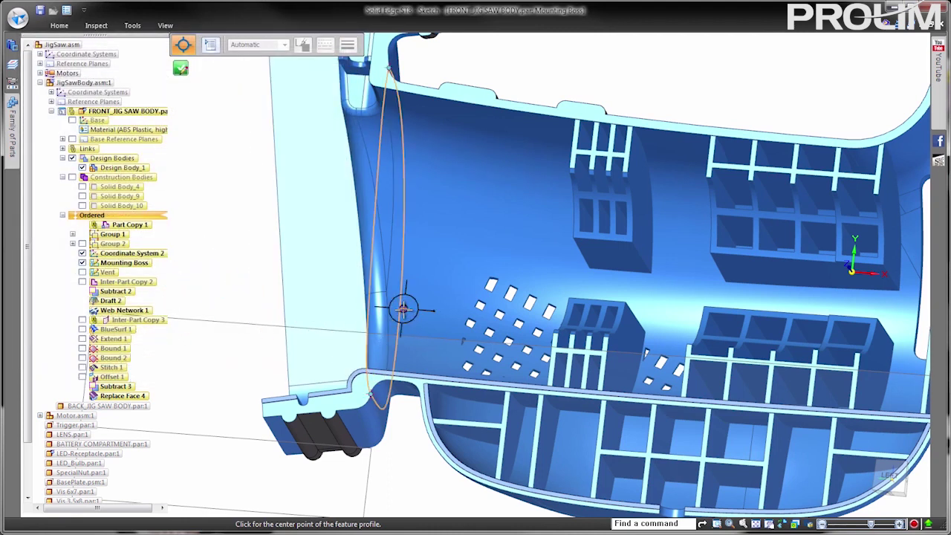
pyautogui.click(182, 69)
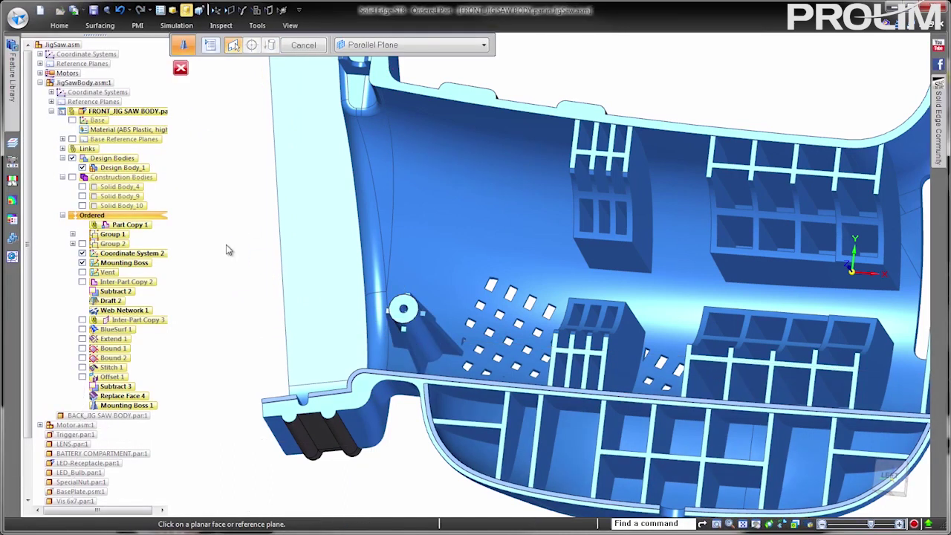
# Pattern the mounting boss by table from Mounting Boss Locations.xlsx, using Coordinate System 2 and the selected keypoint as reference point
pyautogui.click(255, 13)
pyautogui.hotkey('ctrl', 'l')
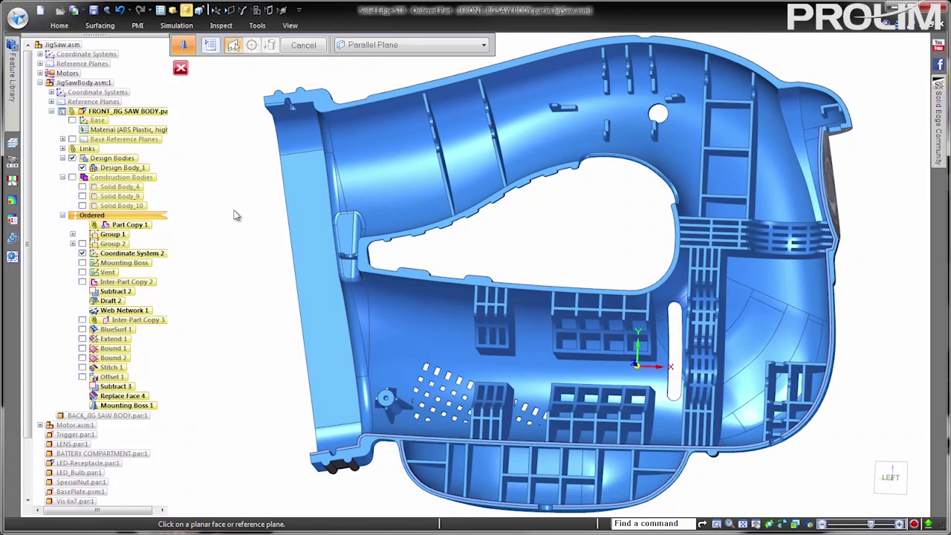
pyautogui.click(59, 25)
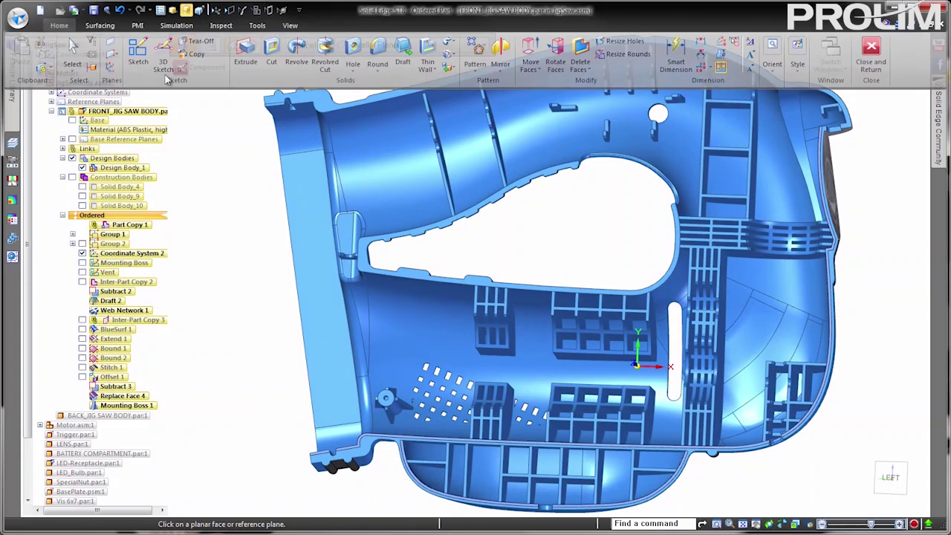
pyautogui.click(475, 59)
pyautogui.click(508, 107)
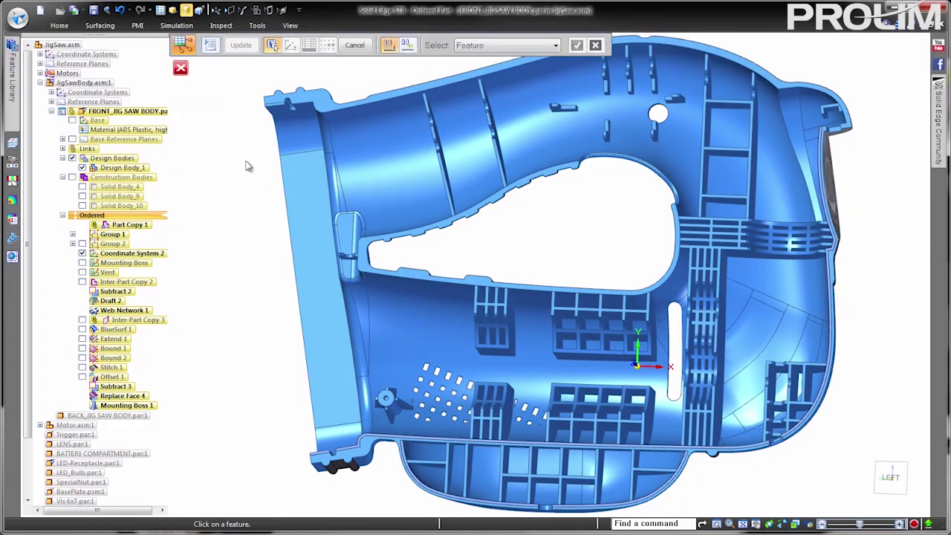
pyautogui.rightClick(258, 291)
pyautogui.click(637, 370)
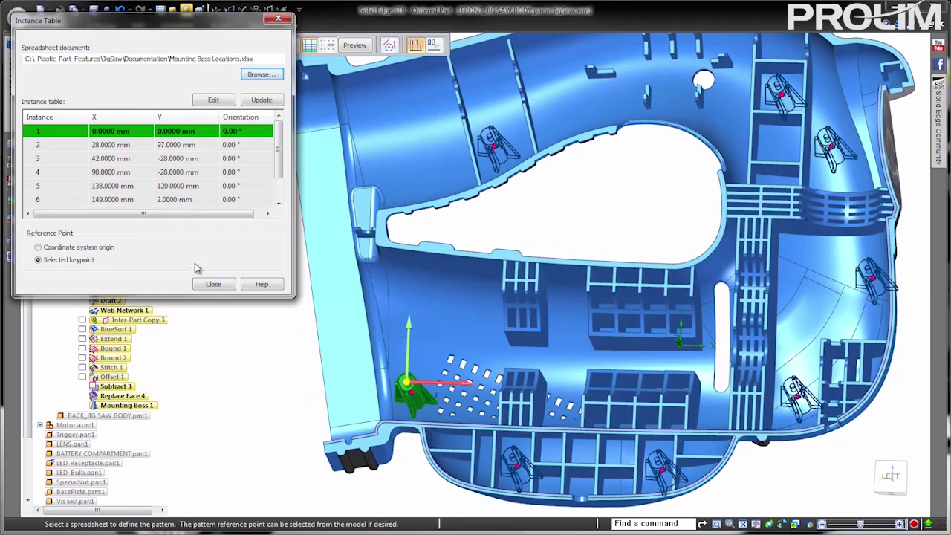
pyautogui.click(214, 284)
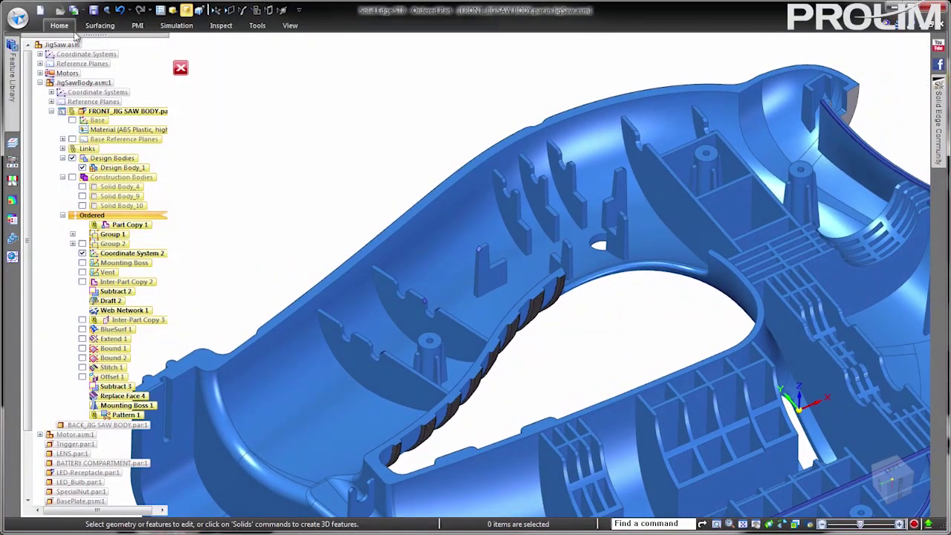
# Add a lip 1 mm wide and 0.5 mm high along the front body's inner rim edge chain
pyautogui.click(69, 27)
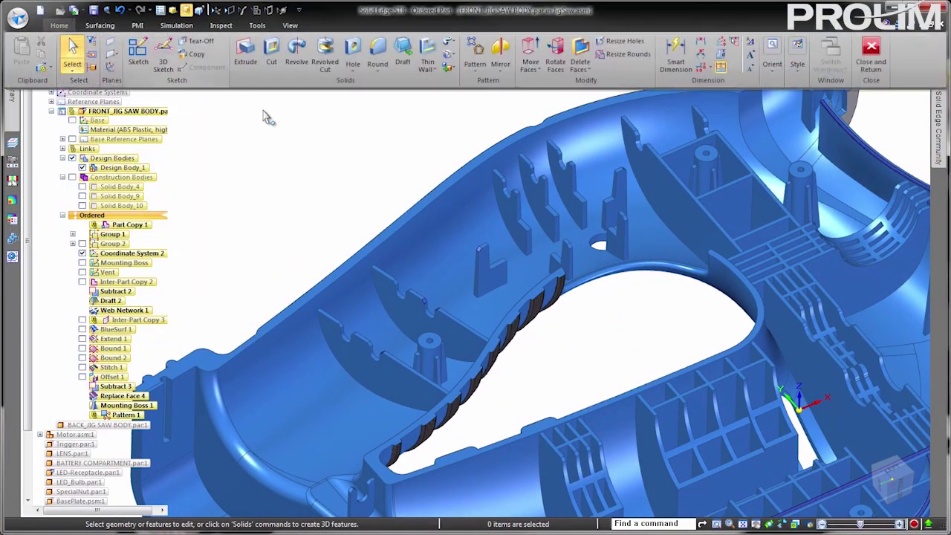
pyautogui.click(428, 69)
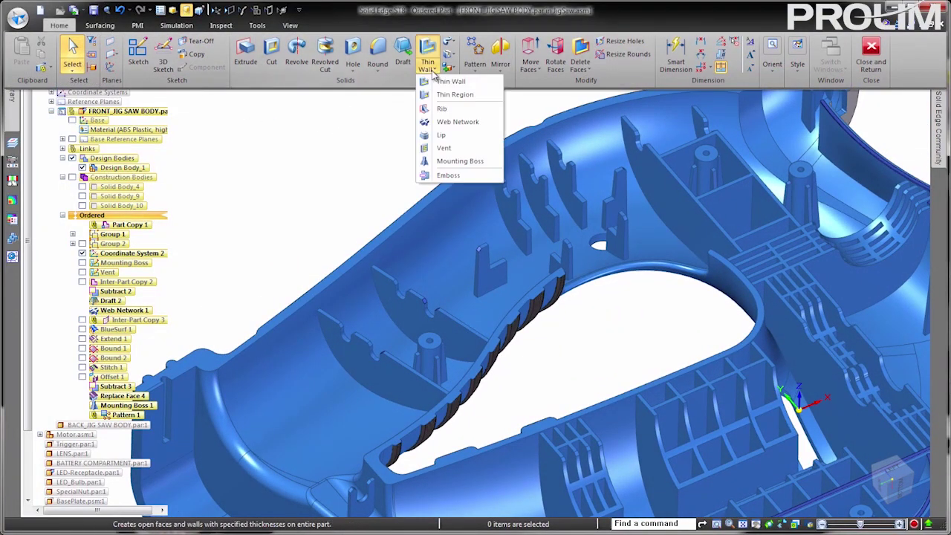
pyautogui.click(446, 134)
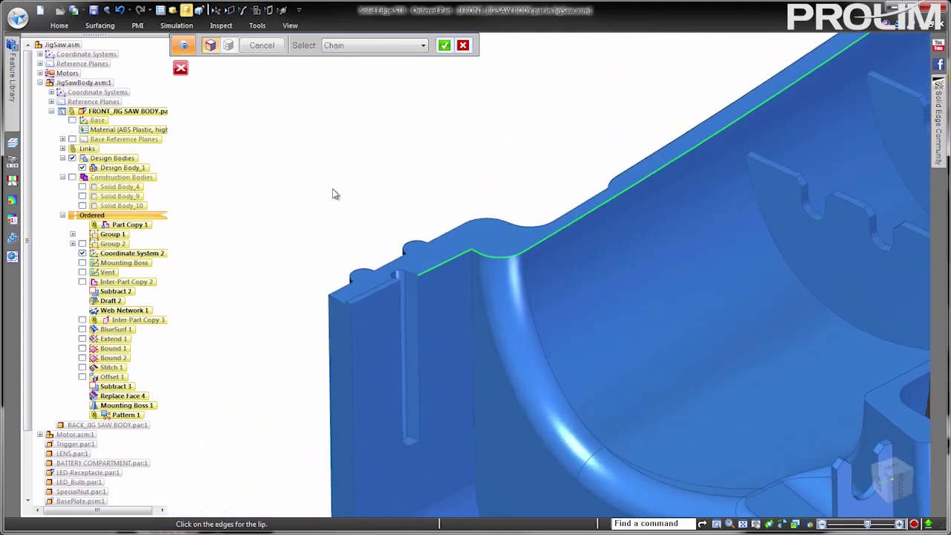
pyautogui.rightClick(334, 191)
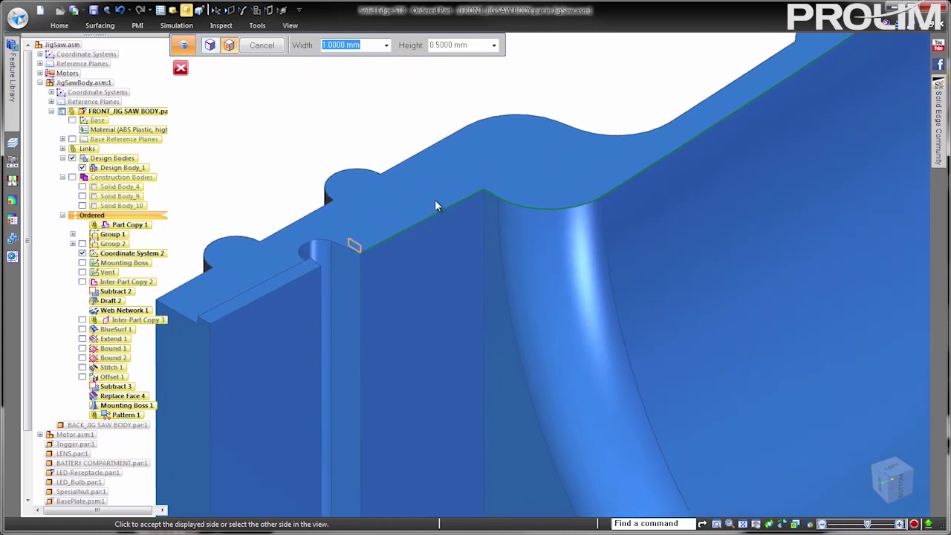
pyautogui.click(438, 169)
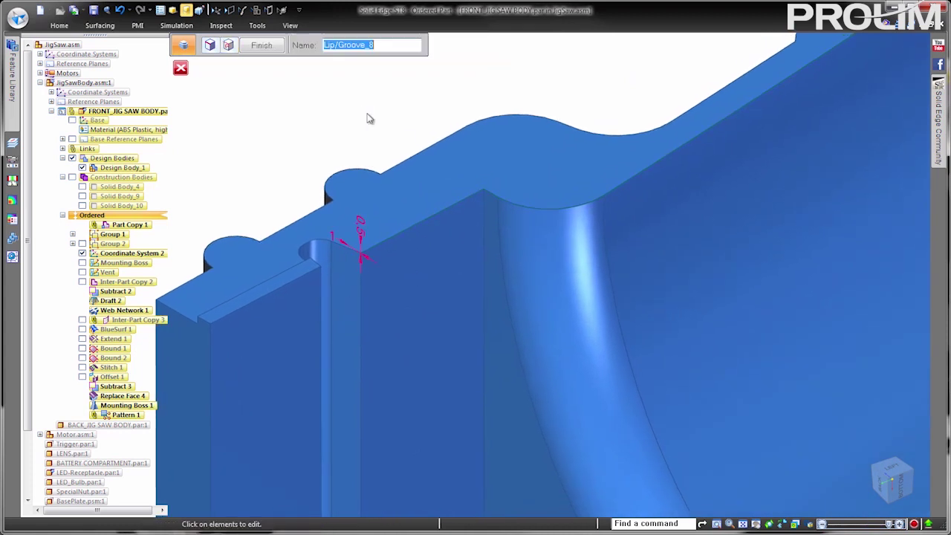
pyautogui.rightClick(364, 122)
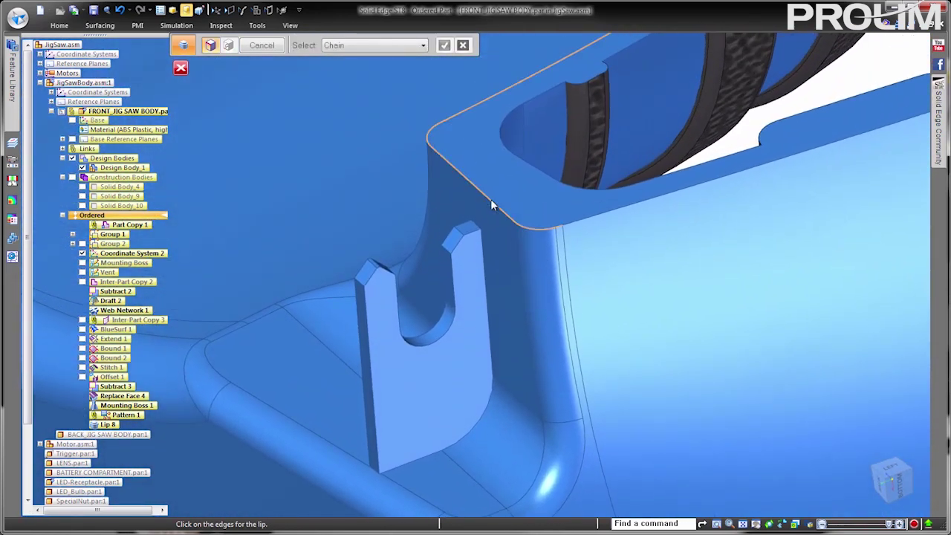
# Add a recessed lip along the outer edge chain of the front body's rim
pyautogui.click(490, 198)
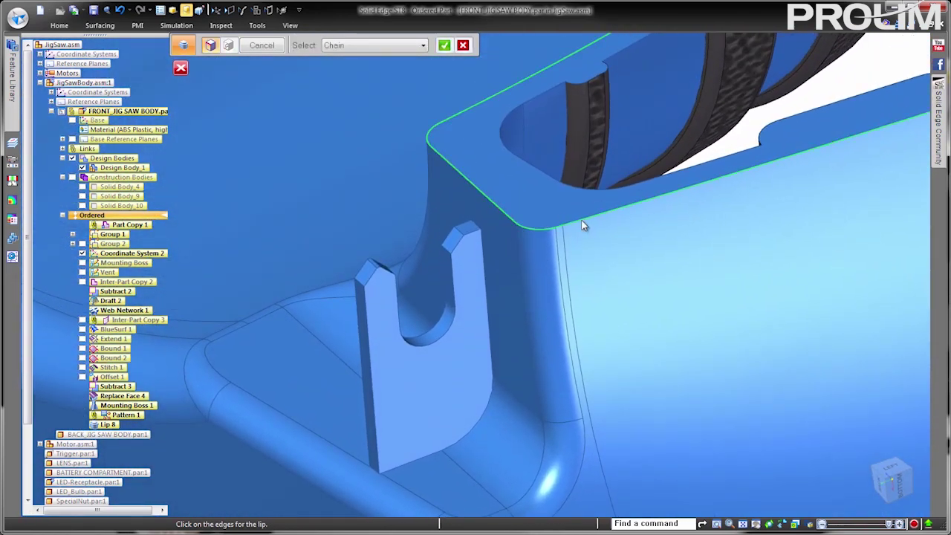
pyautogui.rightClick(582, 222)
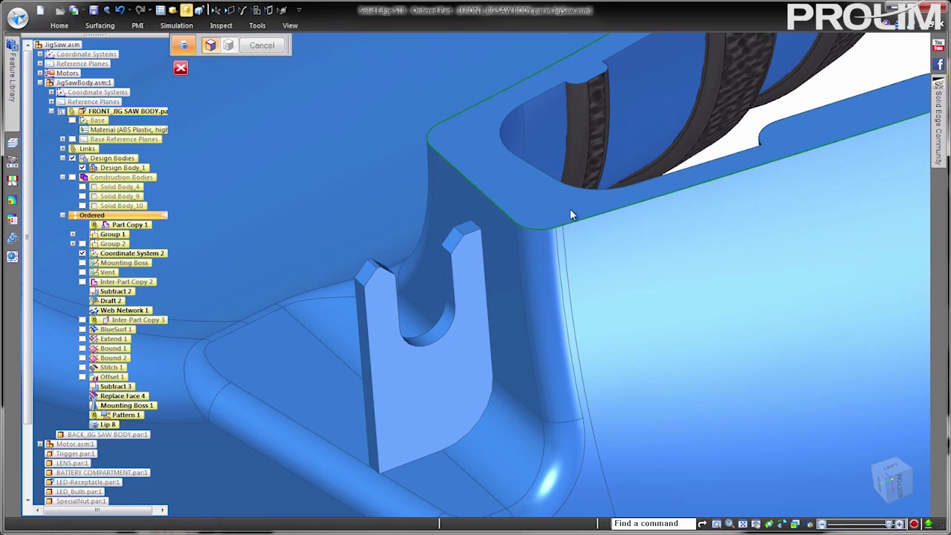
pyautogui.click(579, 279)
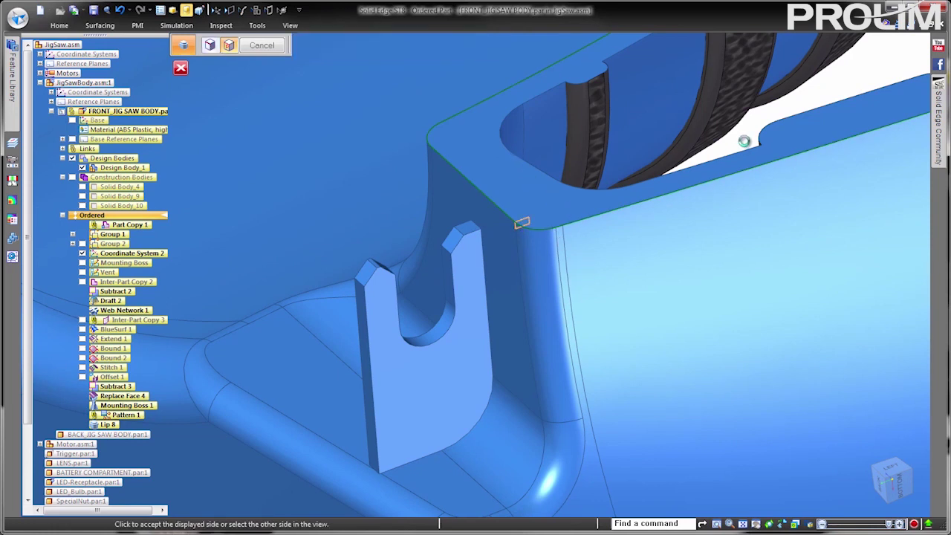
pyautogui.rightClick(743, 142)
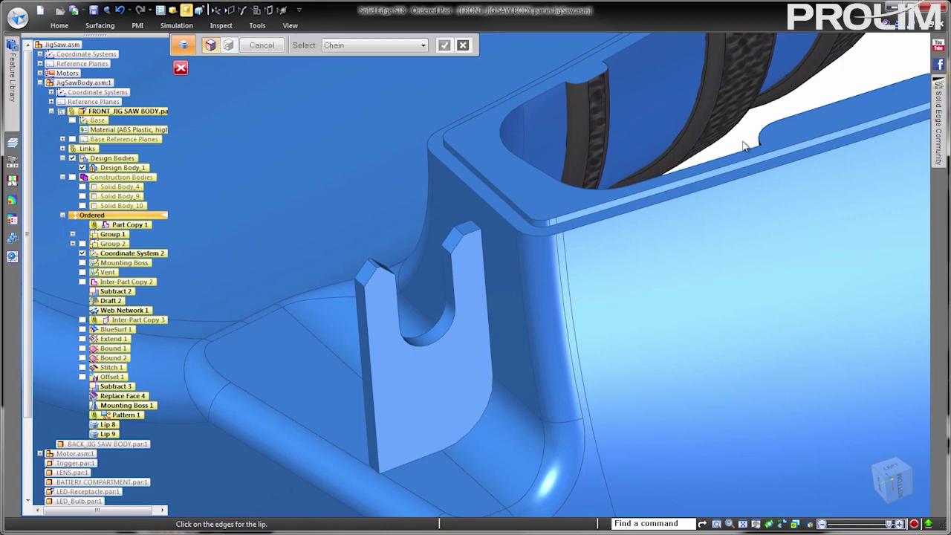
pyautogui.press('Escape')
# Create a vent in the front body from the slatted vent sketch below the grip, using the saved Front Vent settings, and hide the sketch
pyautogui.hotkey('ctrl', 'i')
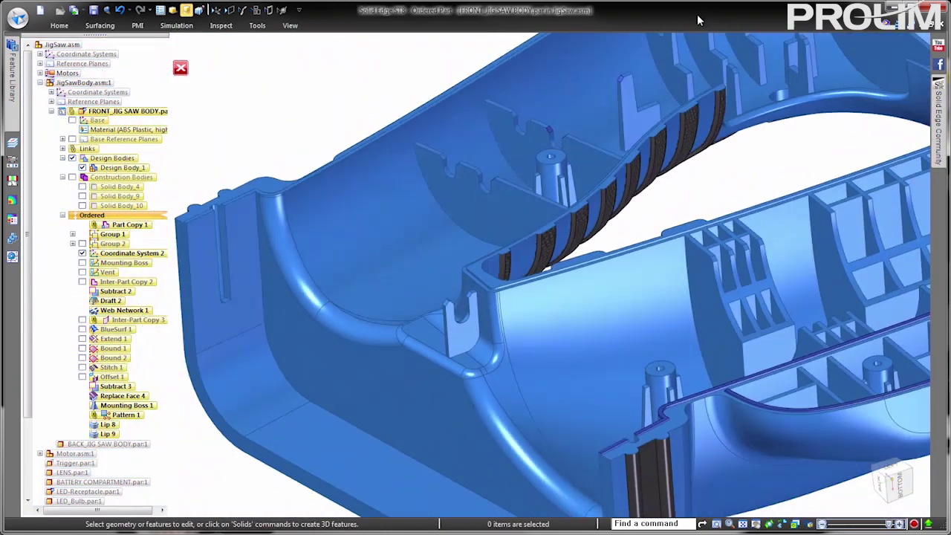
pyautogui.hotkey('ctrl', 'f')
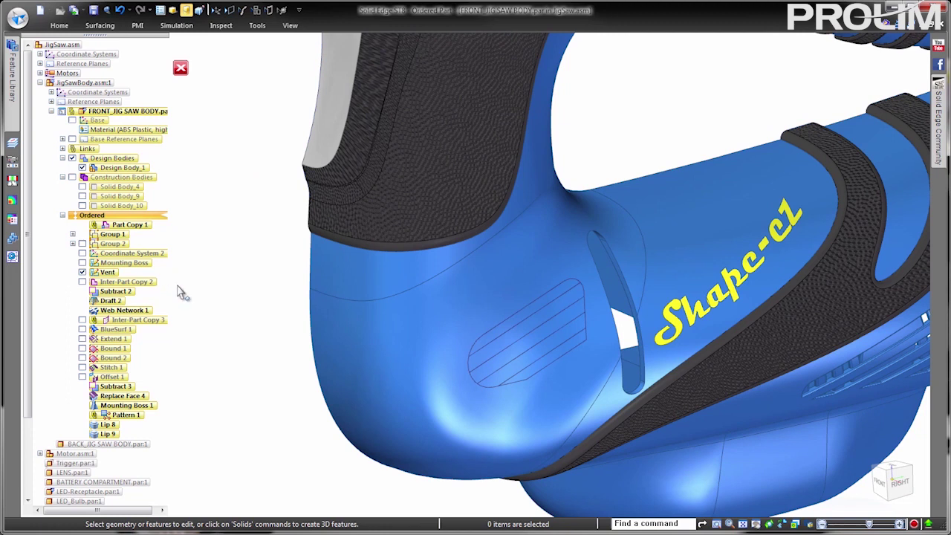
pyautogui.click(59, 25)
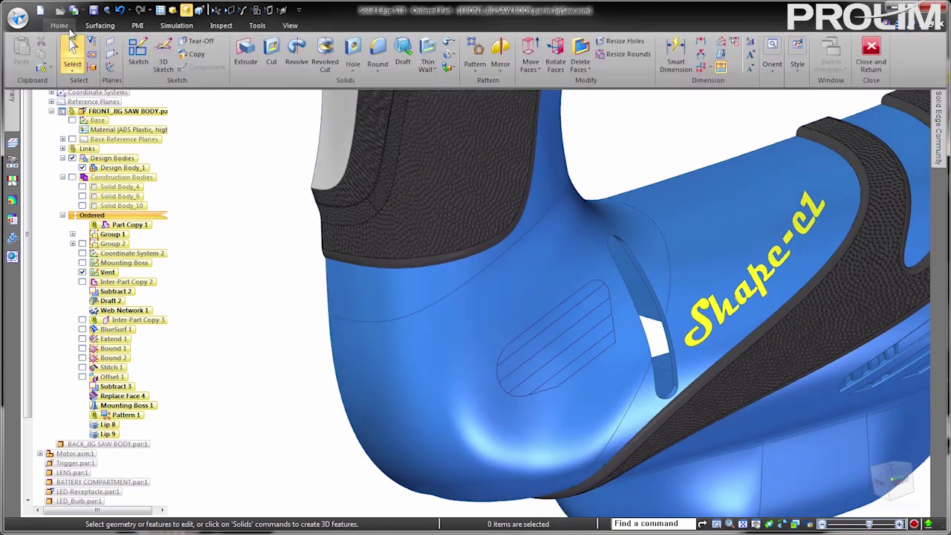
pyautogui.click(427, 69)
pyautogui.click(445, 148)
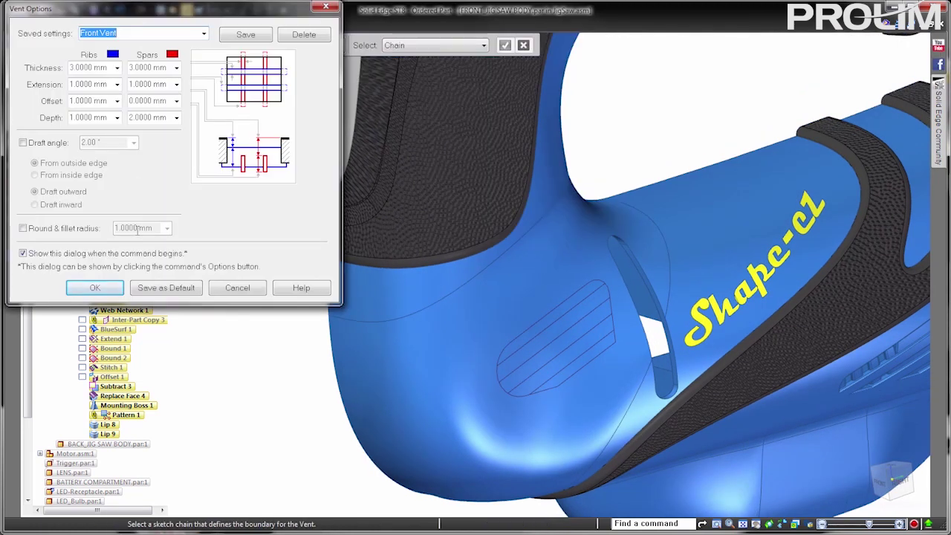
pyautogui.click(95, 288)
pyautogui.click(500, 394)
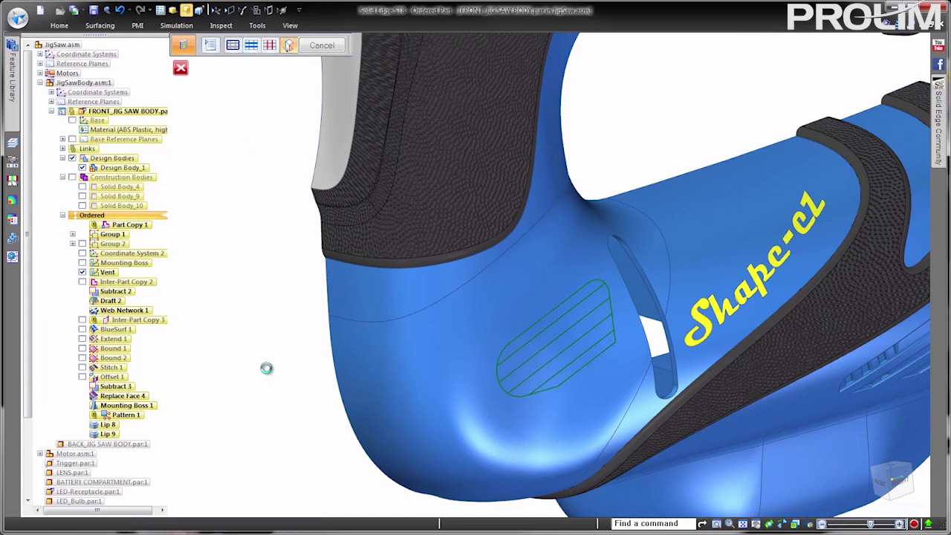
pyautogui.rightClick(266, 368)
pyautogui.press('Escape')
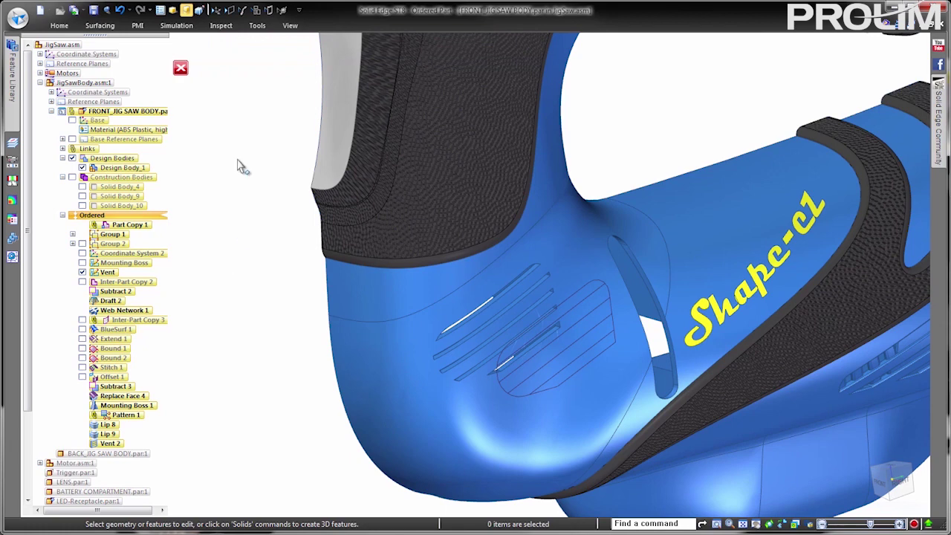
pyautogui.click(256, 11)
pyautogui.hotkey('ctrl', 'r')
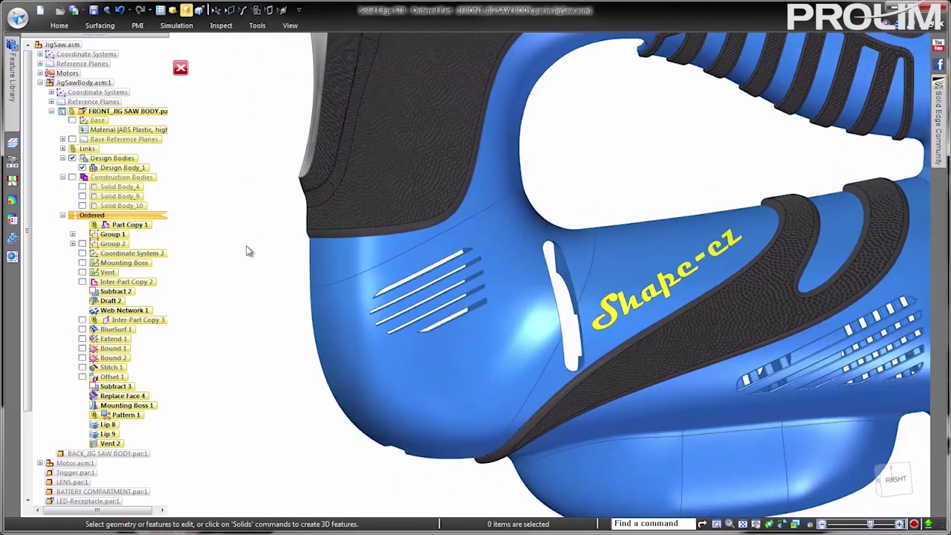